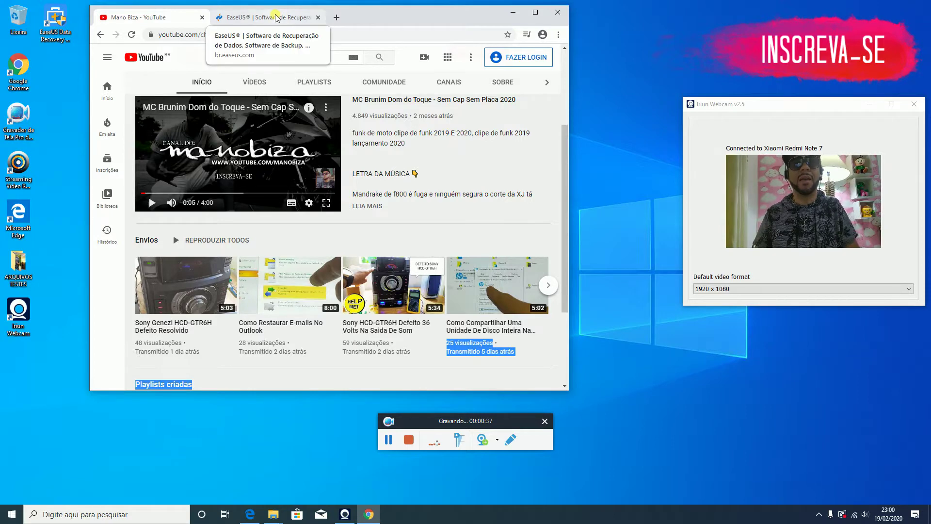
# - Maximize the browser showing br.easeus.com and open the Windows product page of EaseUS Data Recovery Wizard
pyautogui.press('super+Up')
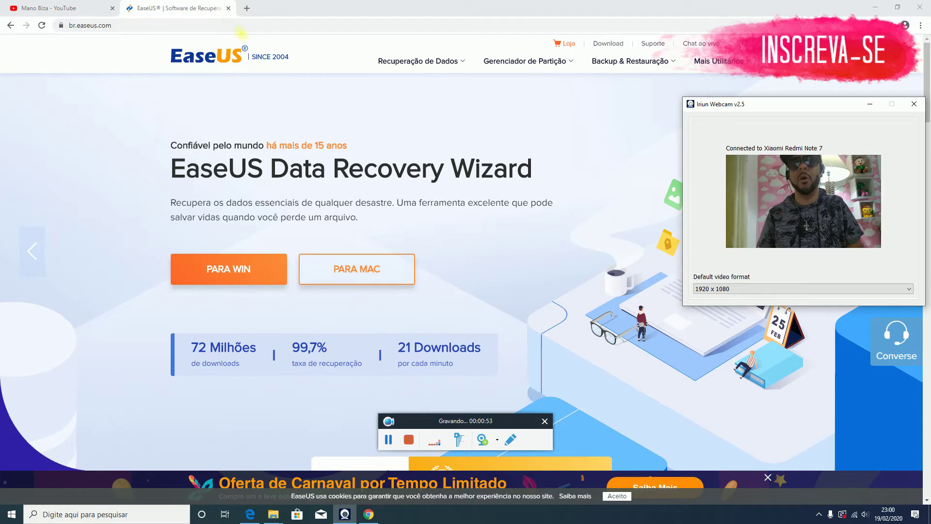
pyautogui.click(240, 31)
pyautogui.rightClick(239, 31)
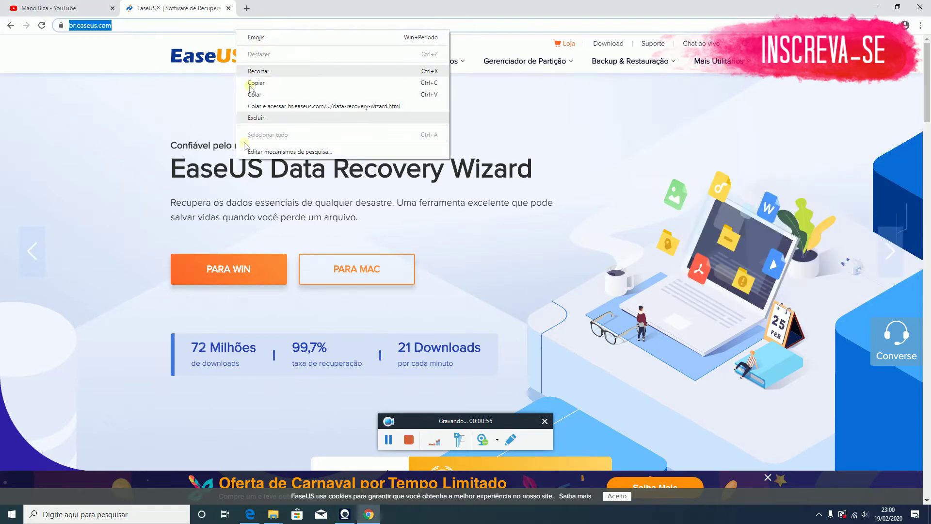
pyautogui.click(233, 284)
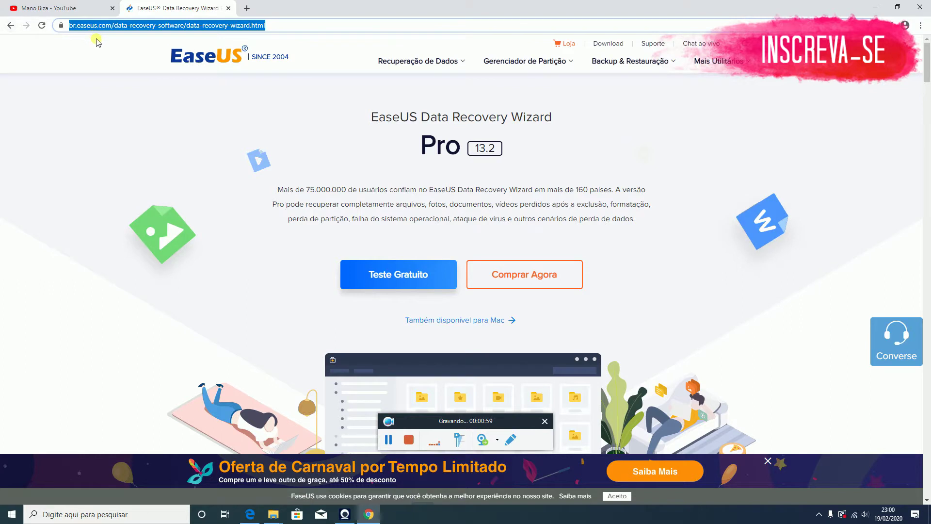
# - Copy the web address of the EaseUS Data Recovery Wizard Pro product page
pyautogui.rightClick(176, 29)
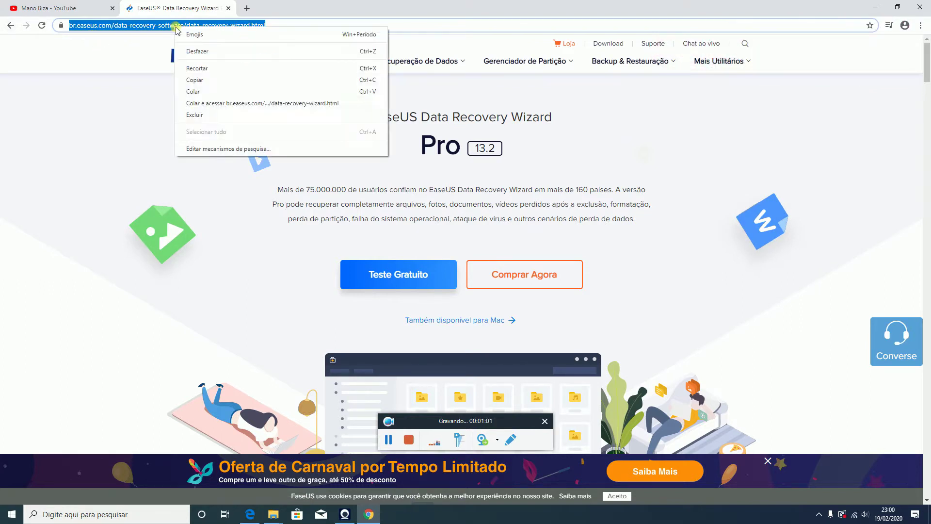
pyautogui.click(203, 84)
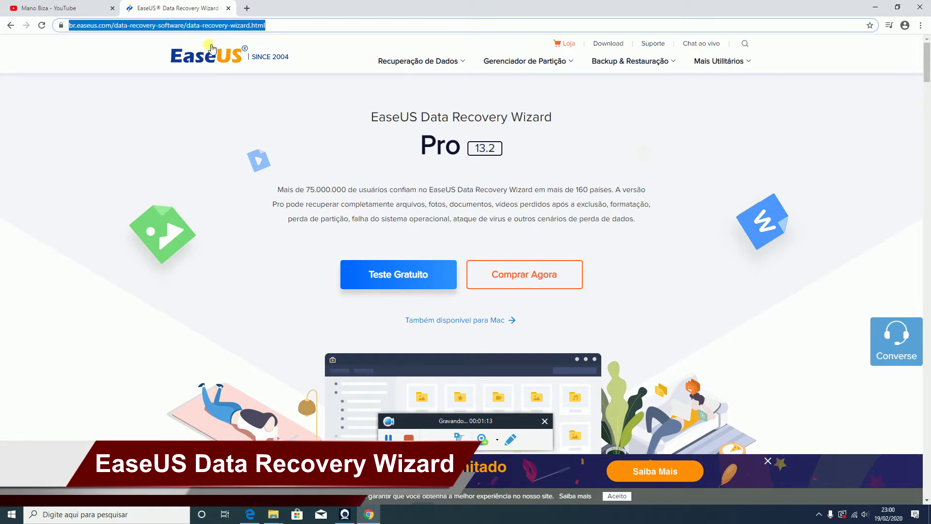
pyautogui.rightClick(248, 27)
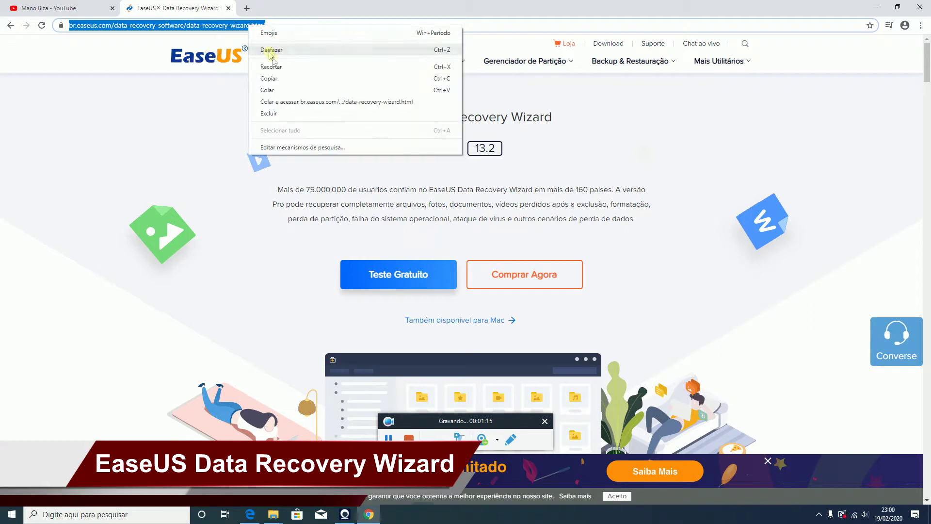
pyautogui.click(275, 79)
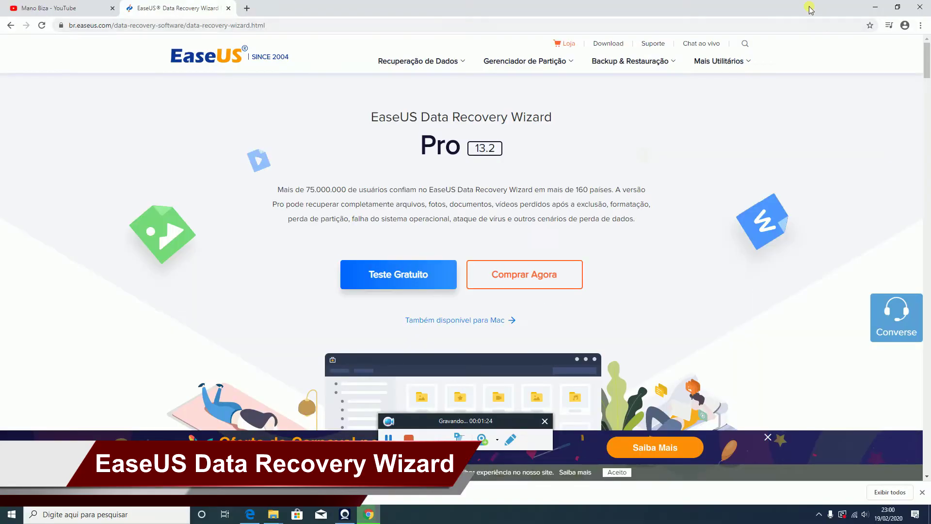
# - Restore the browser to a smaller window, return to the YouTube channel page and launch EaseUS Data Recovery Wizard from the desktop
pyautogui.doubleClick(807, 8)
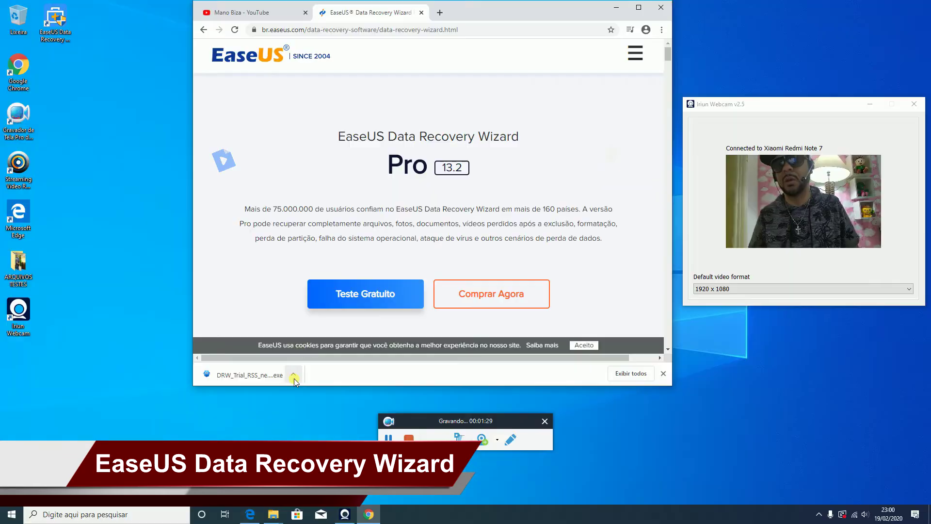
pyautogui.click(253, 13)
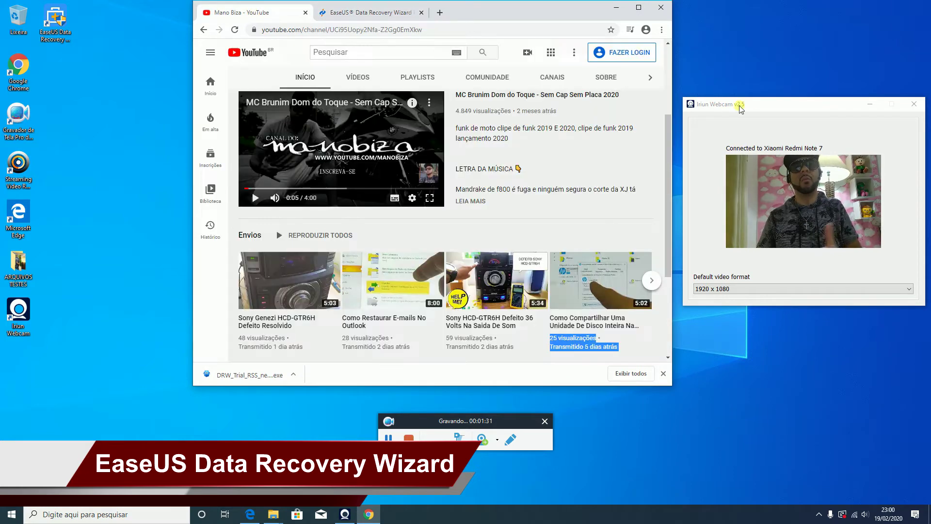
pyautogui.click(54, 27)
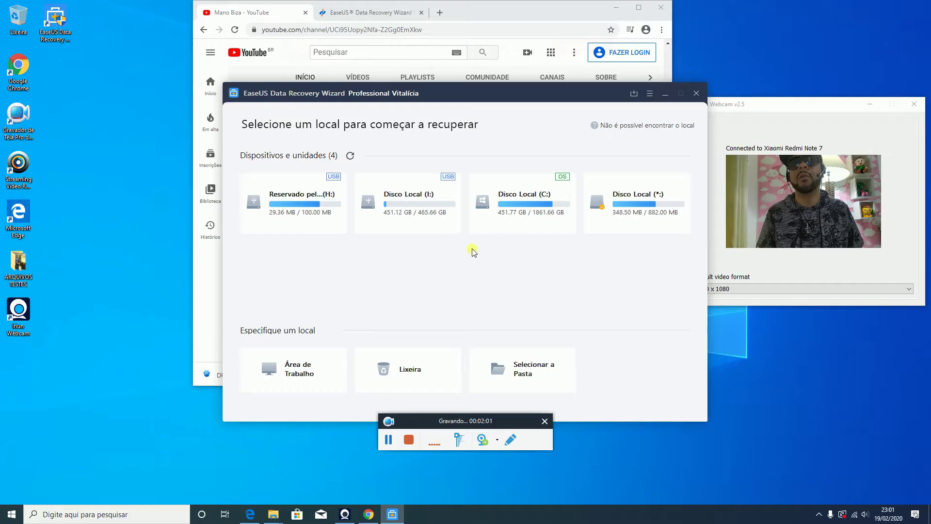
pyautogui.moveTo(403, 225)
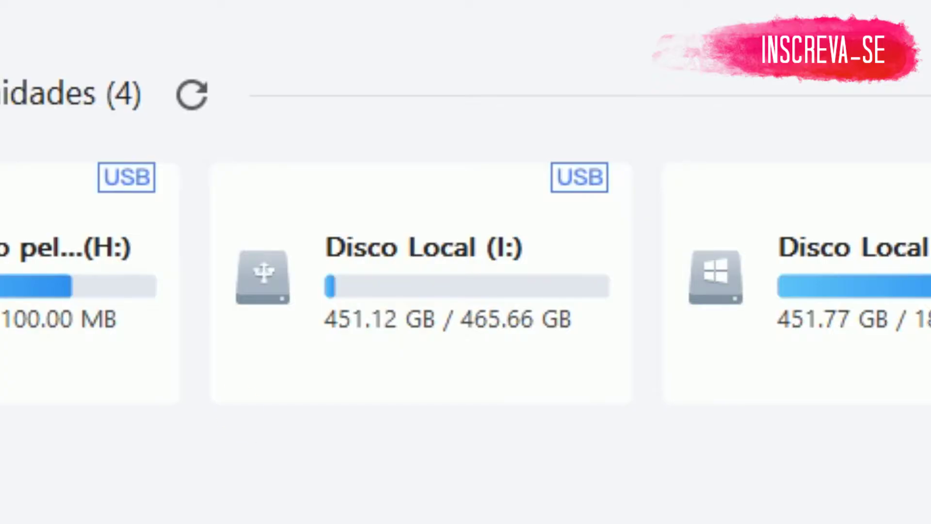
pyautogui.moveTo(499, 177)
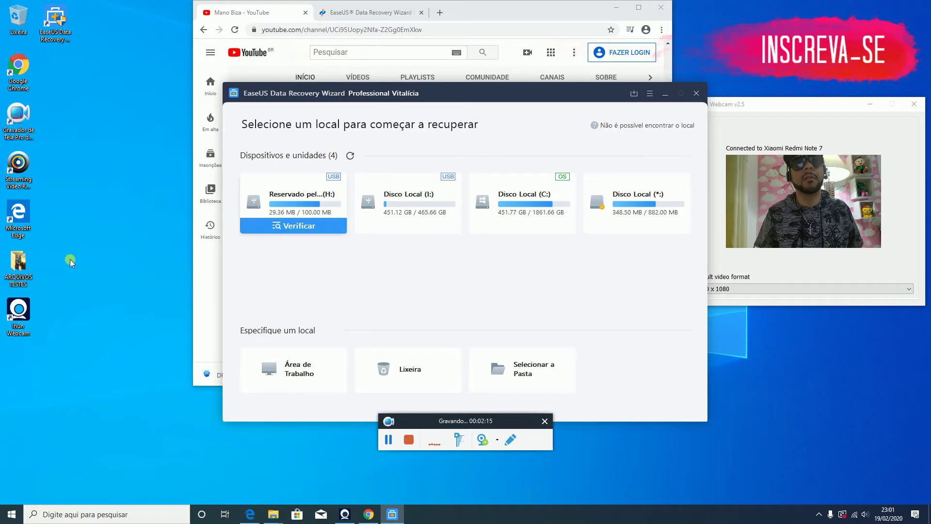
# - In File Explorer, open ARQUIVOS TESTES inside Nova pasta on Disco Local (I:) and look over its image and video files
pyautogui.click(21, 274)
pyautogui.doubleClick(22, 274)
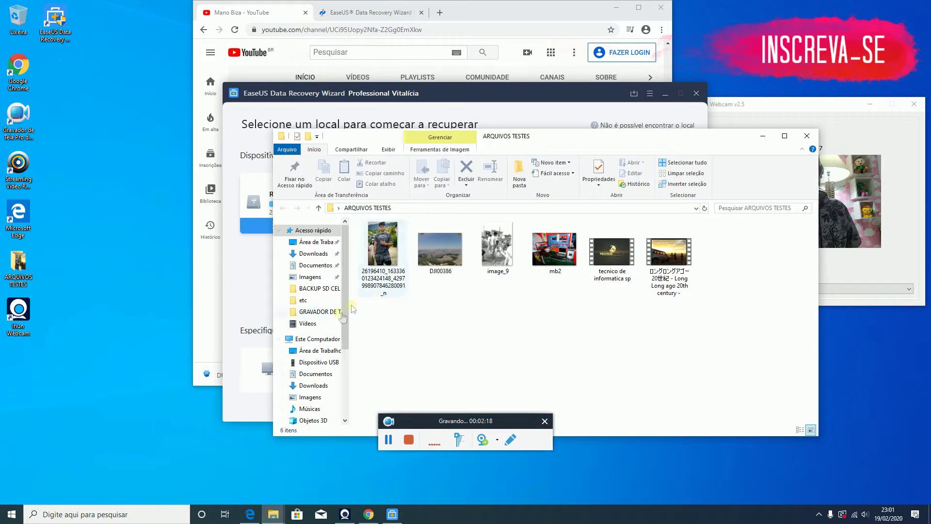
pyautogui.scroll(-3, 342, 395)
pyautogui.click(316, 366)
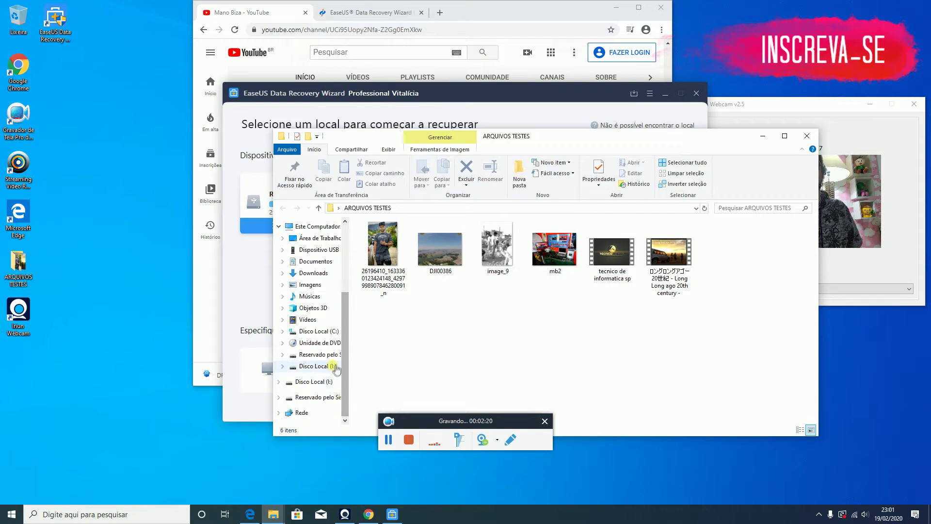
pyautogui.doubleClick(383, 258)
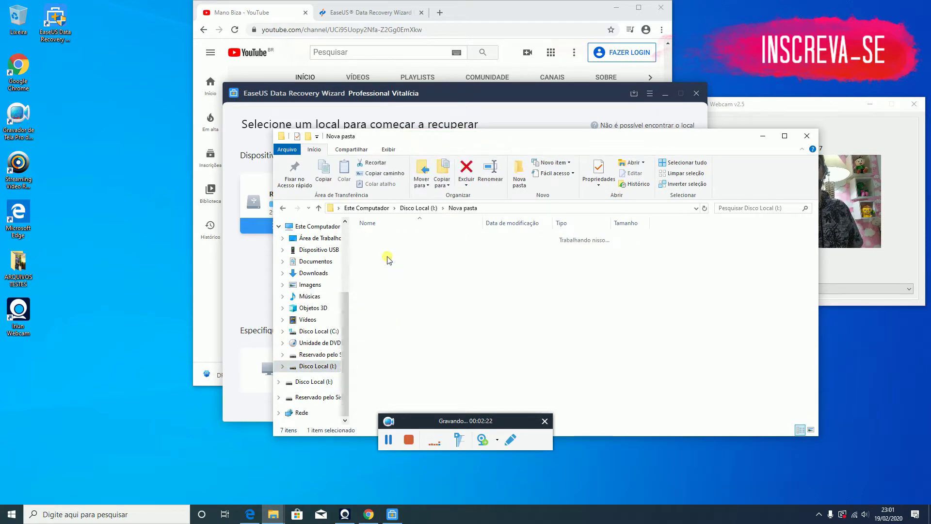
pyautogui.doubleClick(282, 284)
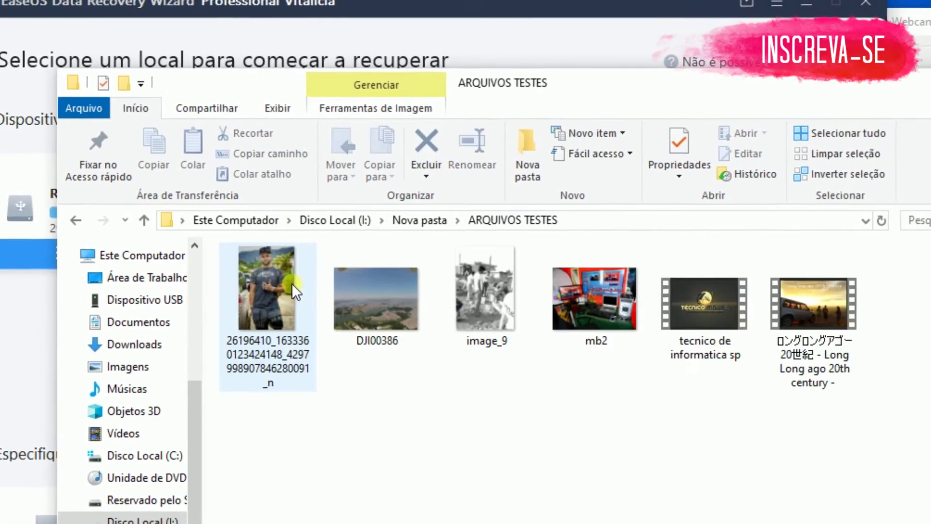
pyautogui.moveTo(518, 397); pyautogui.dragTo(768, 383)
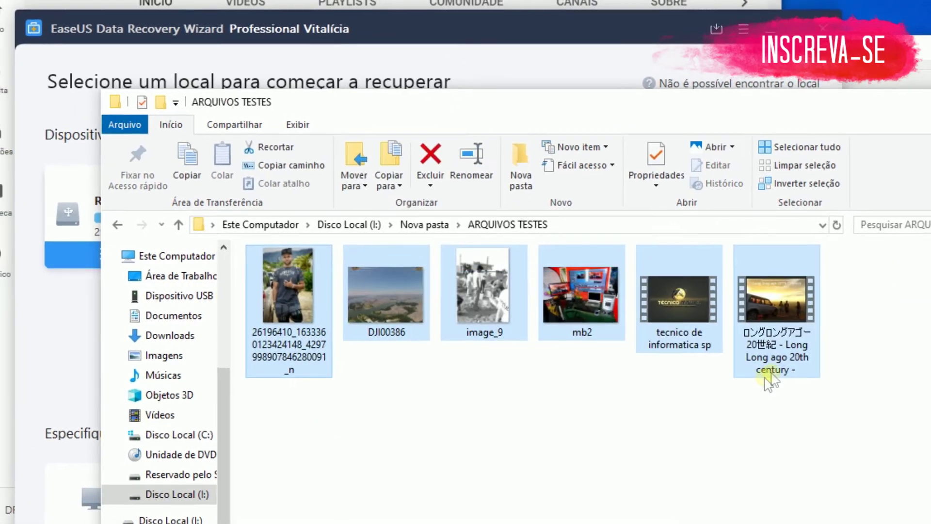
pyautogui.click(533, 429)
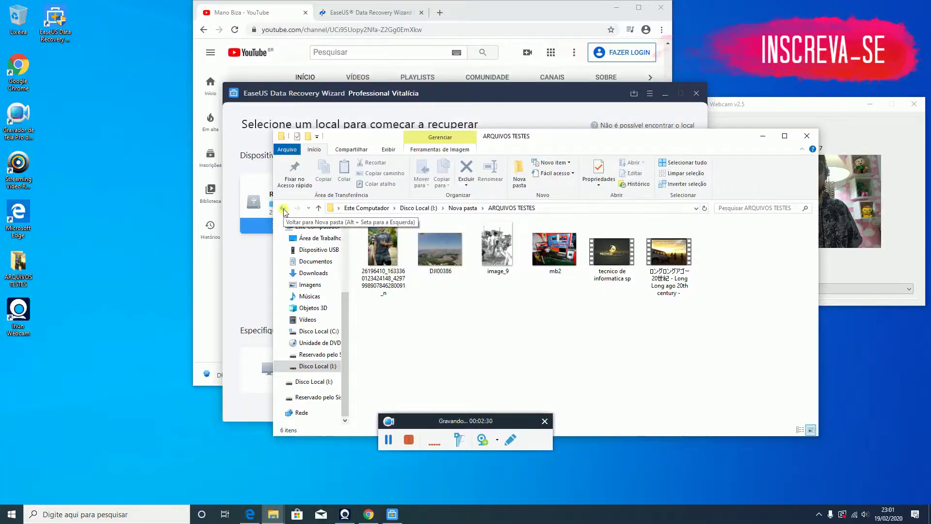
# - Go back to Nova pasta on Disco Local (I:) and delete the ARQUIVOS TESTES folder
pyautogui.click(126, 226)
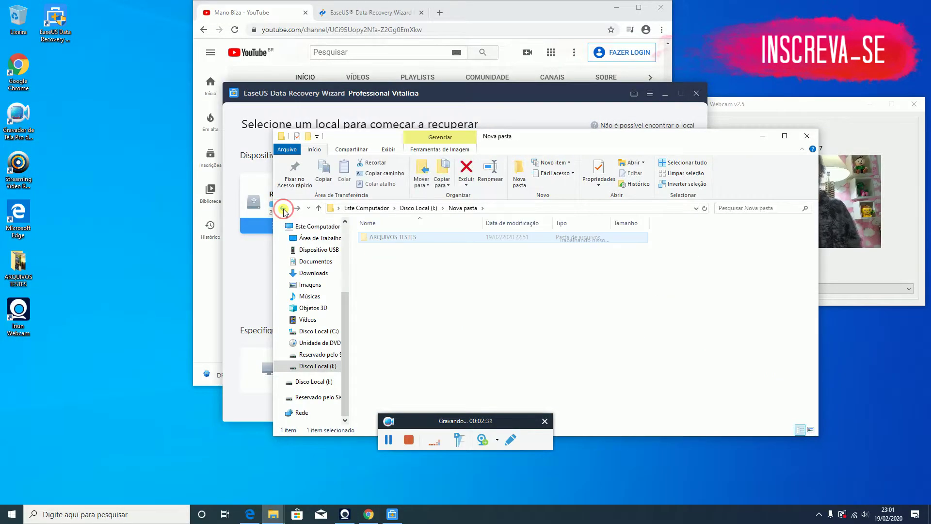
pyautogui.click(284, 209)
pyautogui.doubleClick(395, 256)
pyautogui.click(387, 237)
pyautogui.press('Delete')
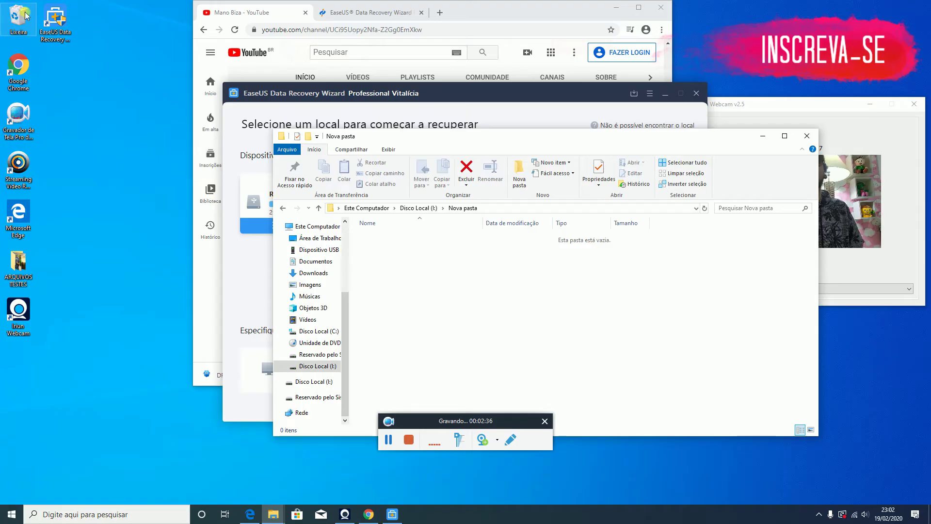
# - Empty the Recycle Bin and close the File Explorer window
pyautogui.rightClick(21, 16)
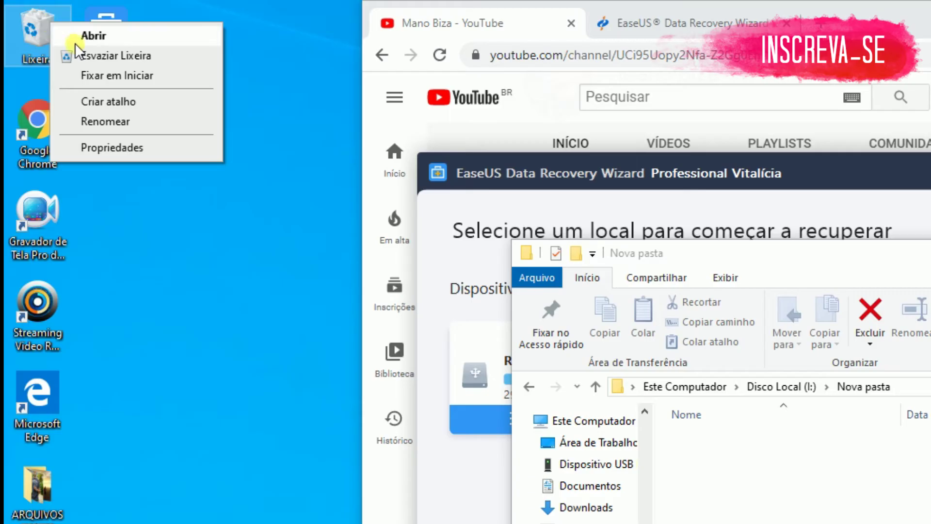
pyautogui.click(87, 50)
pyautogui.click(499, 289)
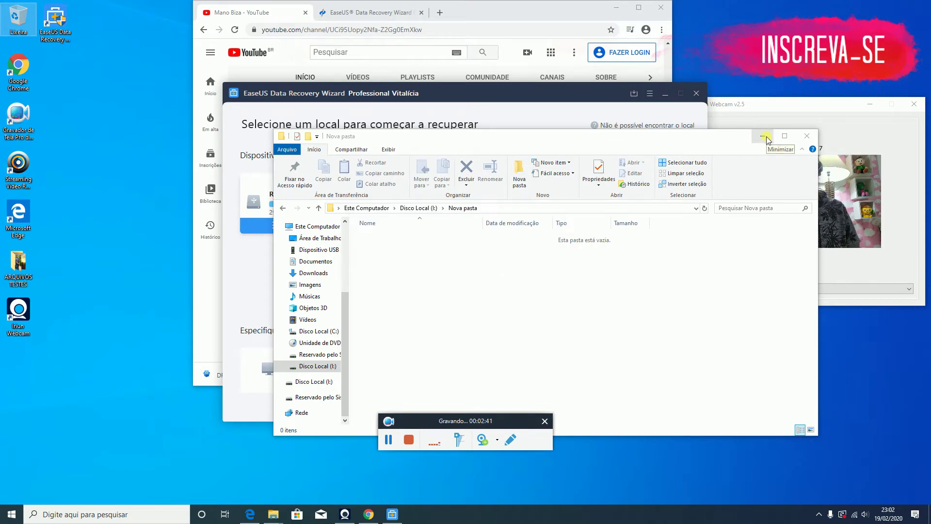
pyautogui.click(804, 136)
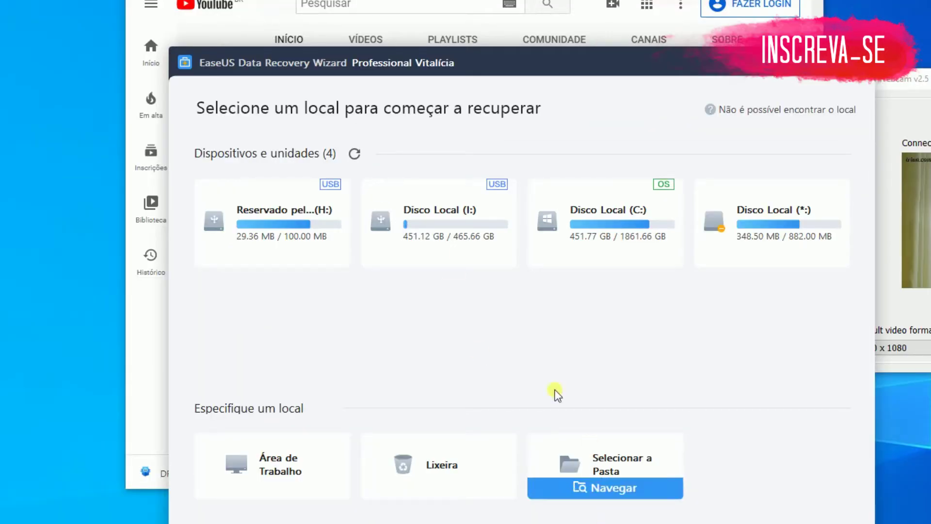
# - In EaseUS Data Recovery Wizard, choose the Nova pasta folder on Disco Local (I:) as the recovery location and start scanning it
pyautogui.moveTo(393, 186)
pyautogui.click(434, 252)
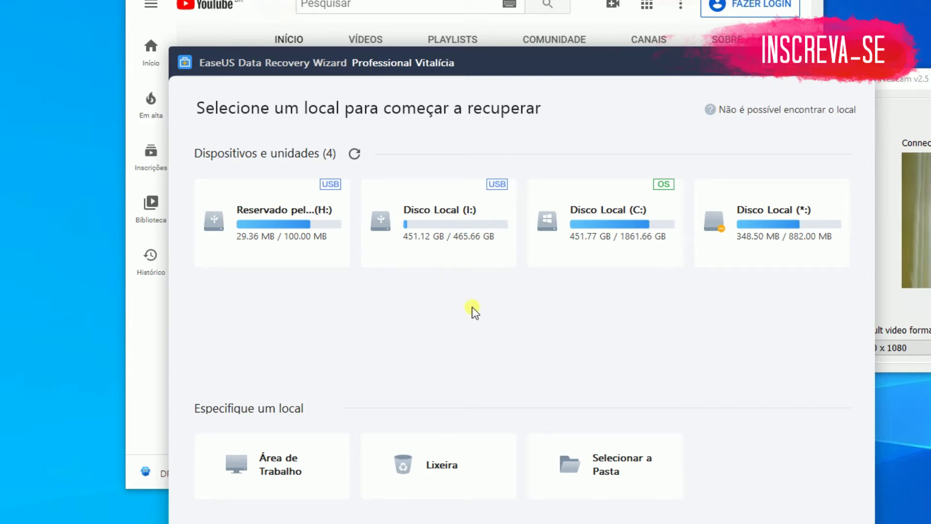
pyautogui.moveTo(599, 472)
pyautogui.click(602, 489)
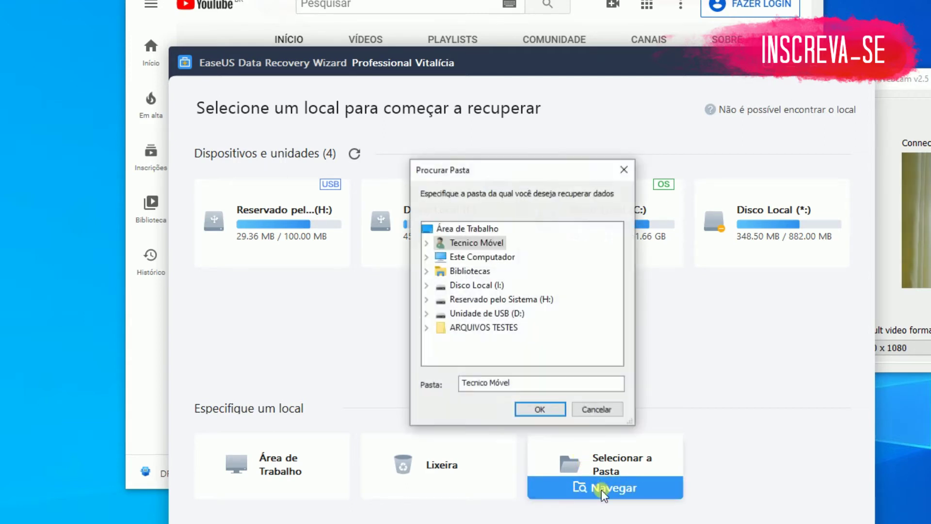
pyautogui.click(426, 285)
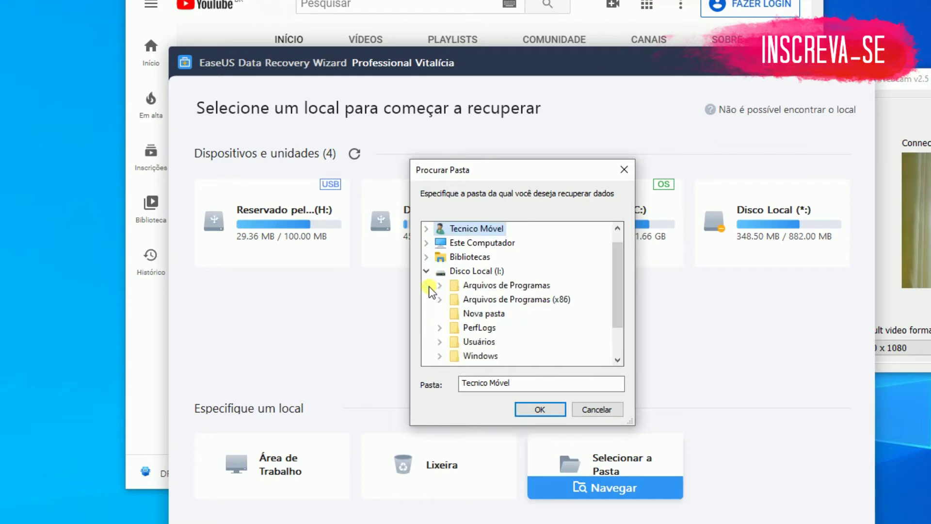
pyautogui.scroll(-1, 483, 320)
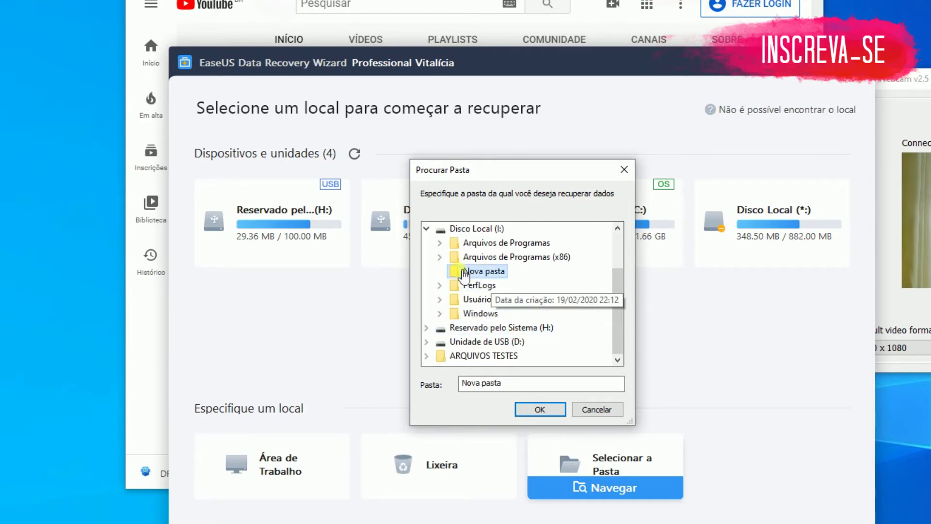
pyautogui.click(524, 411)
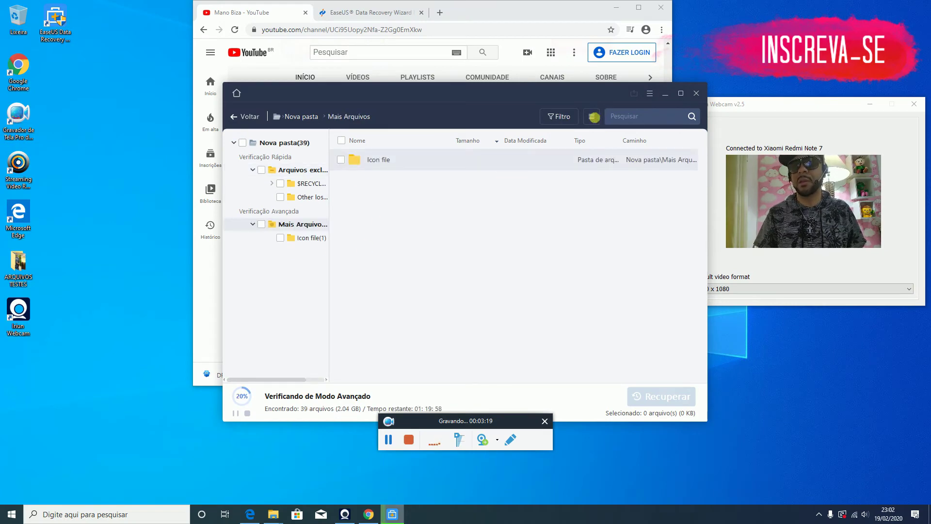
# - Open the DJI folder inside Camera under Mais Arquivos in the scan results
pyautogui.click(592, 118)
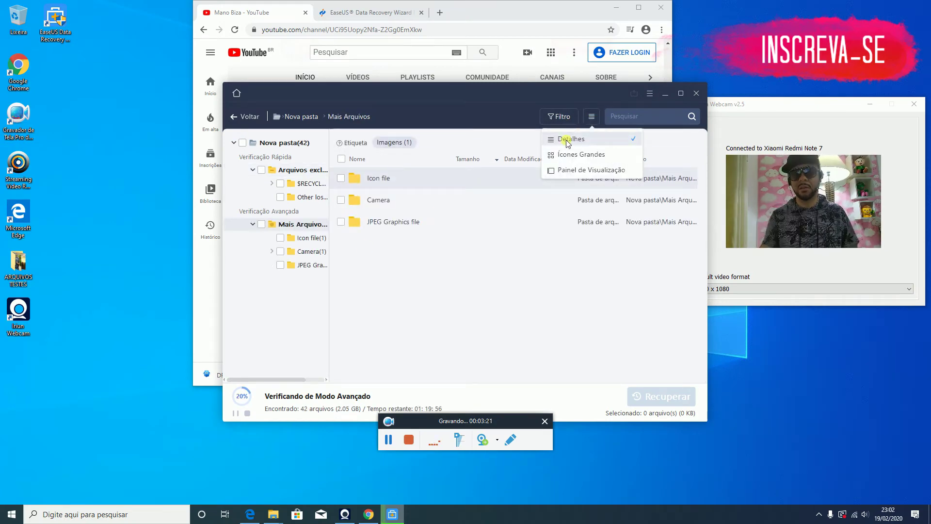
pyautogui.click(395, 200)
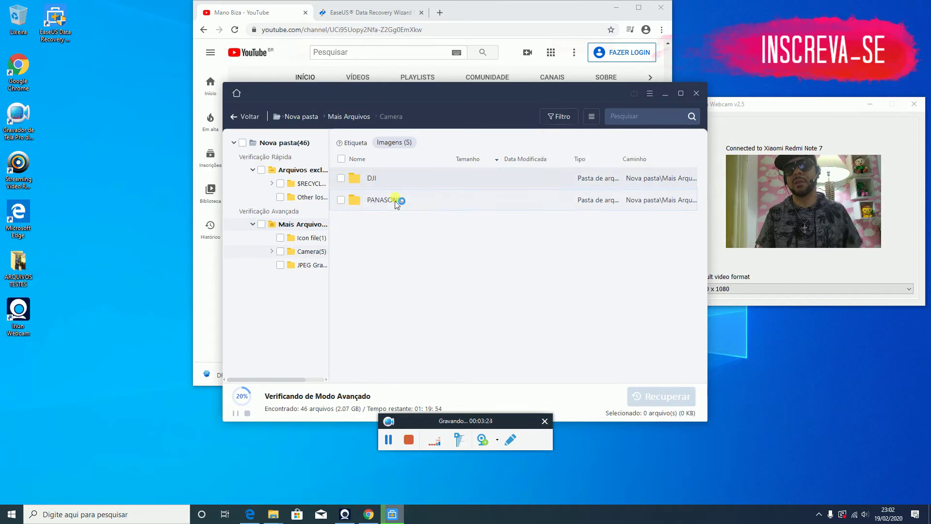
pyautogui.doubleClick(395, 200)
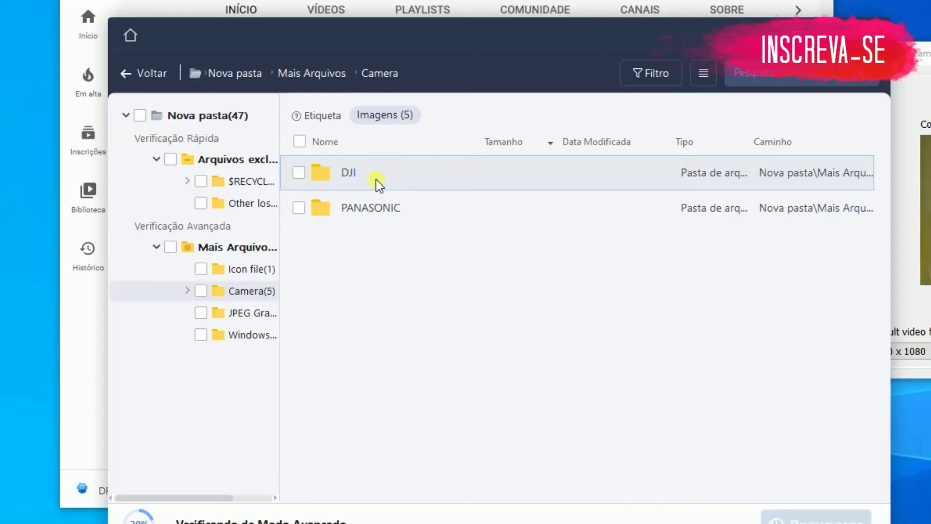
pyautogui.doubleClick(388, 180)
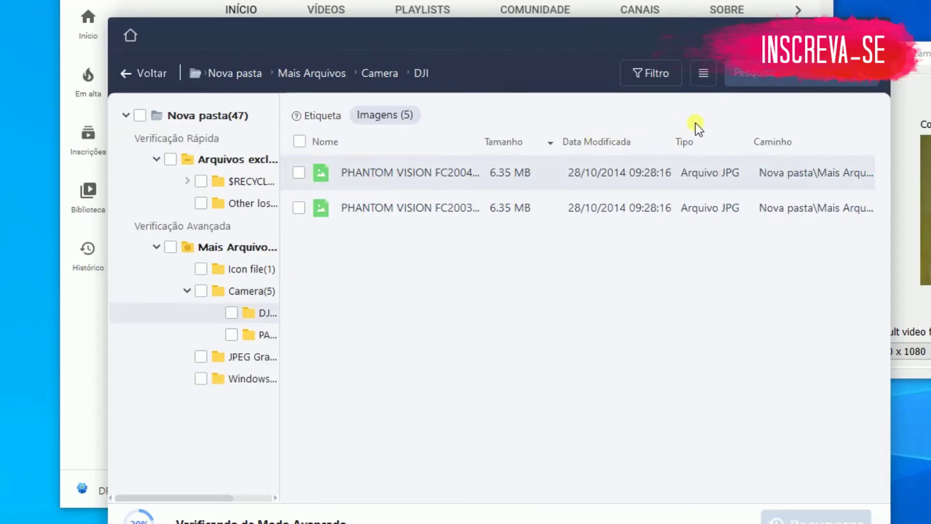
# - Show the DJI folder's results as large icons, return to details, and switch to the Painel de Visualização layout
pyautogui.click(704, 78)
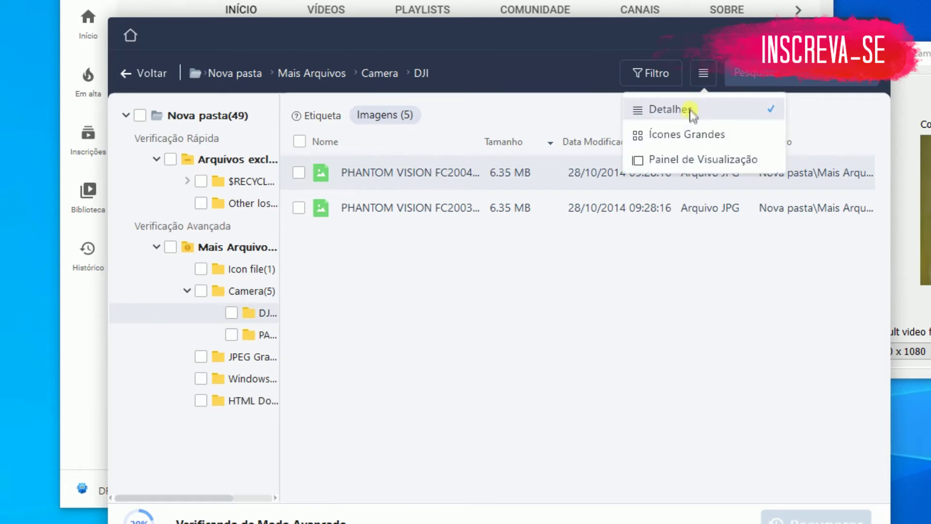
pyautogui.click(697, 134)
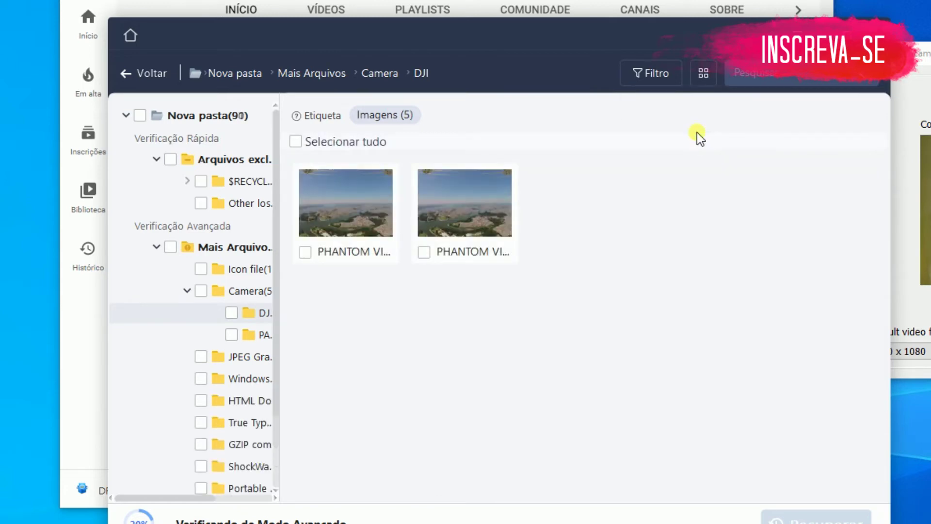
pyautogui.click(705, 74)
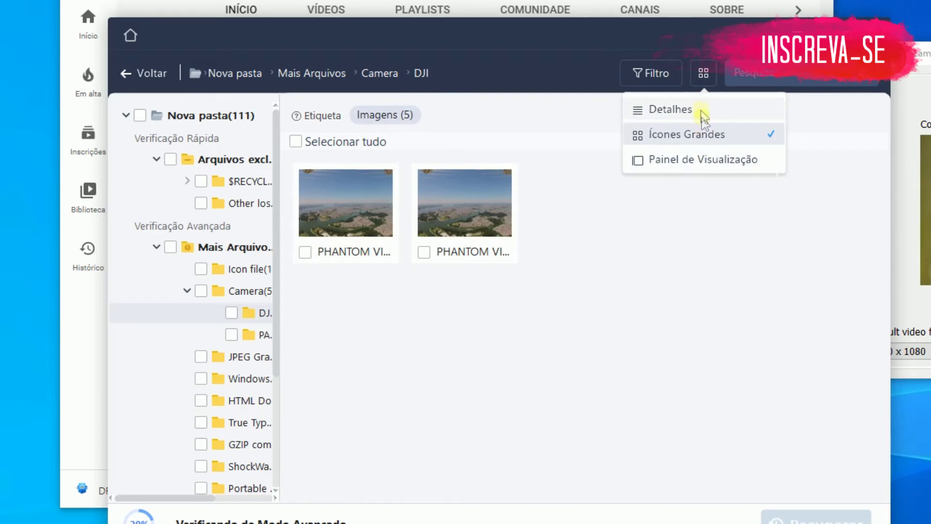
pyautogui.click(701, 116)
pyautogui.click(704, 74)
pyautogui.click(709, 155)
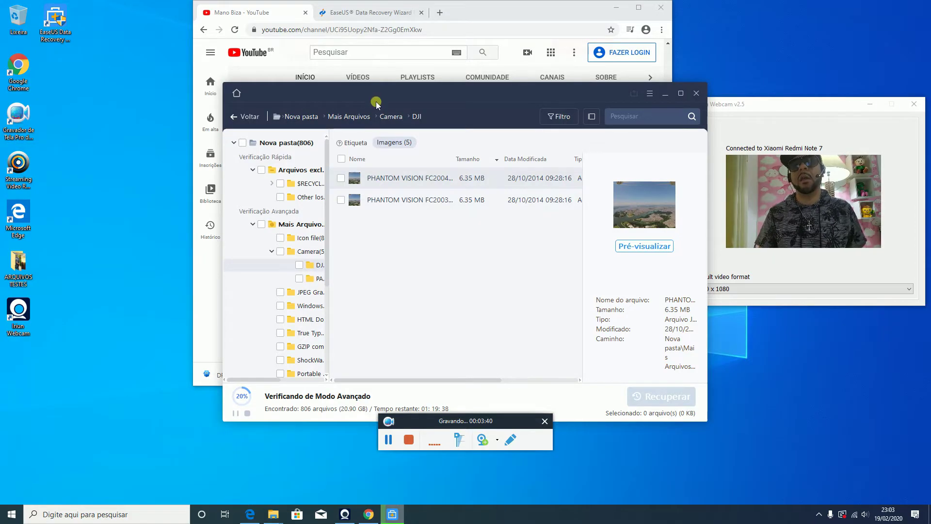
pyautogui.moveTo(388, 44); pyautogui.dragTo(374, 16)
pyautogui.moveTo(364, 83); pyautogui.dragTo(350, 21)
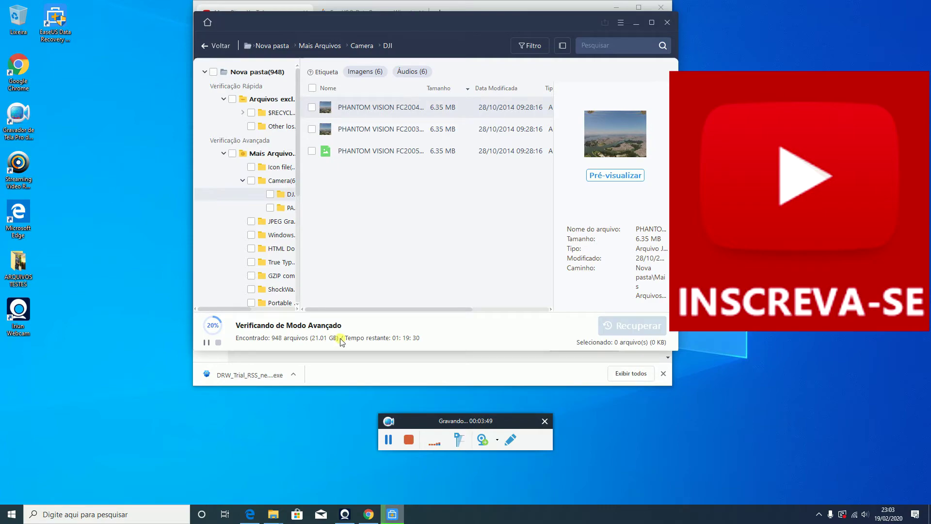
pyautogui.moveTo(381, 19); pyautogui.dragTo(402, 97)
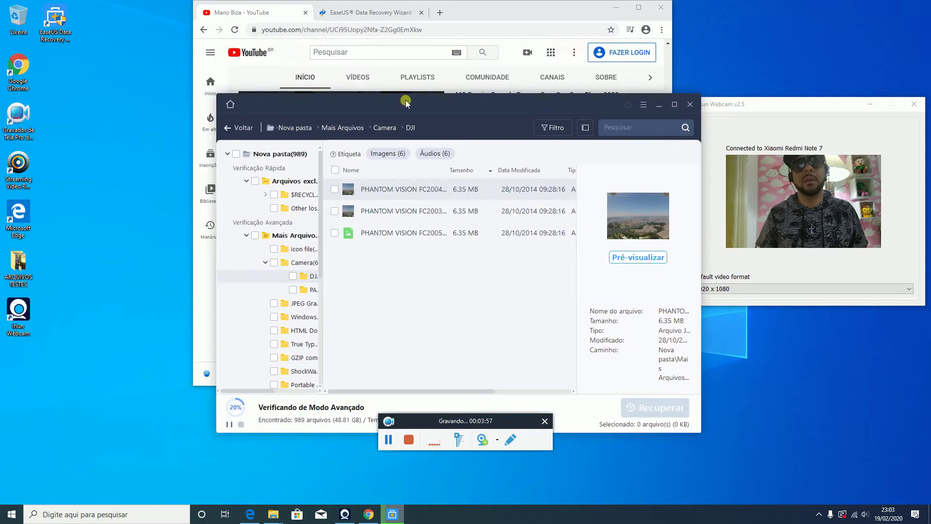
pyautogui.moveTo(403, 99); pyautogui.dragTo(432, 68)
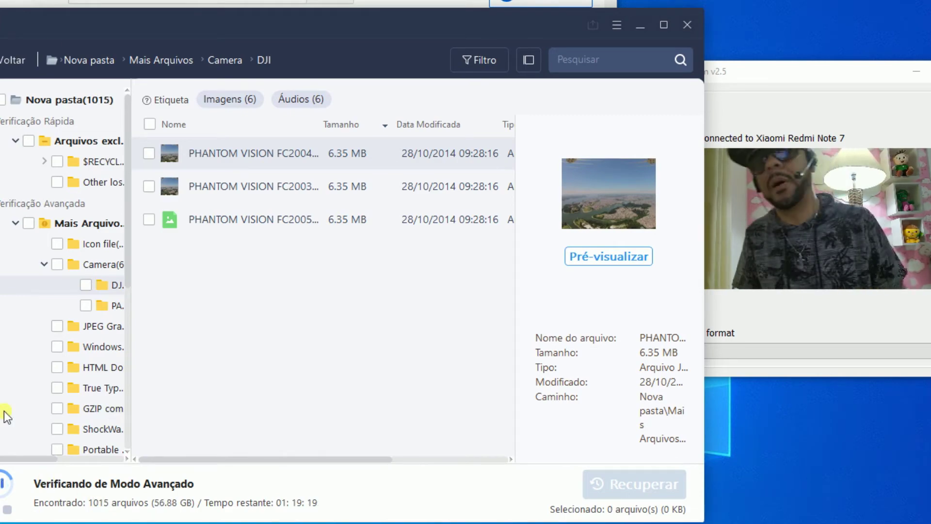
pyautogui.moveTo(113, 28); pyautogui.dragTo(318, 20)
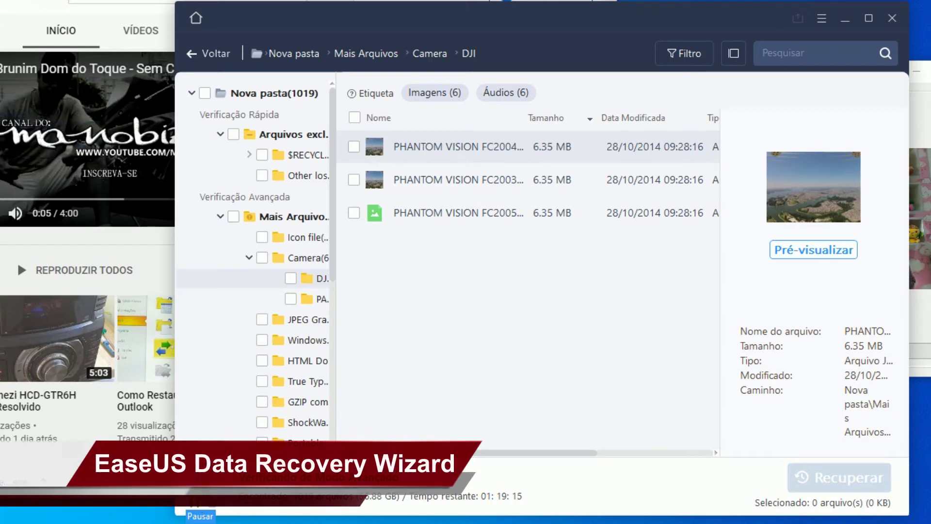
# - Look through the program's interface languages and its other main options, including EaseUS Todo Backup Free
pyautogui.click(793, 27)
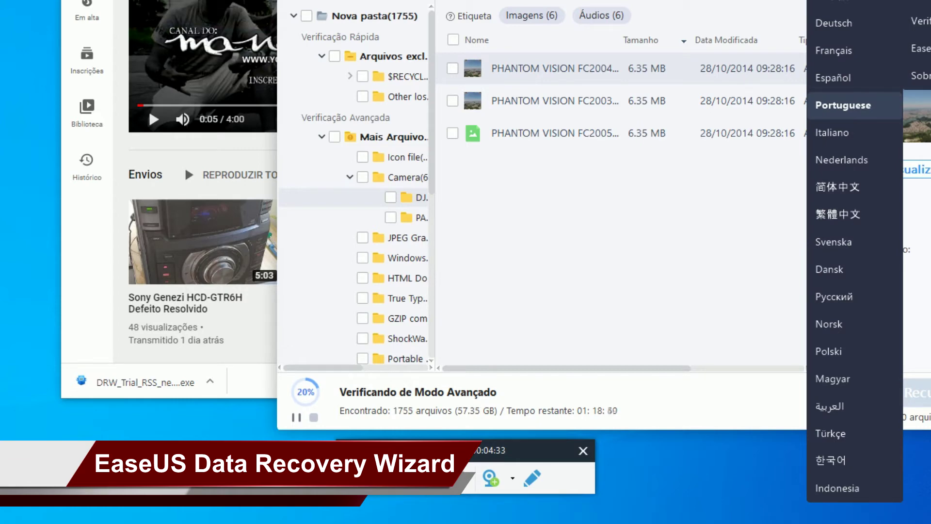
pyautogui.moveTo(930, 1)
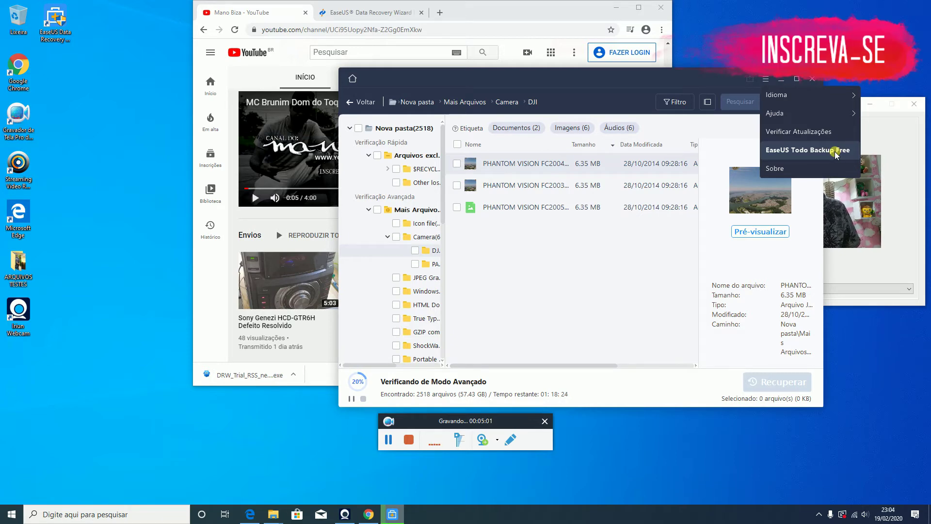
pyautogui.moveTo(589, 77); pyautogui.dragTo(590, 80)
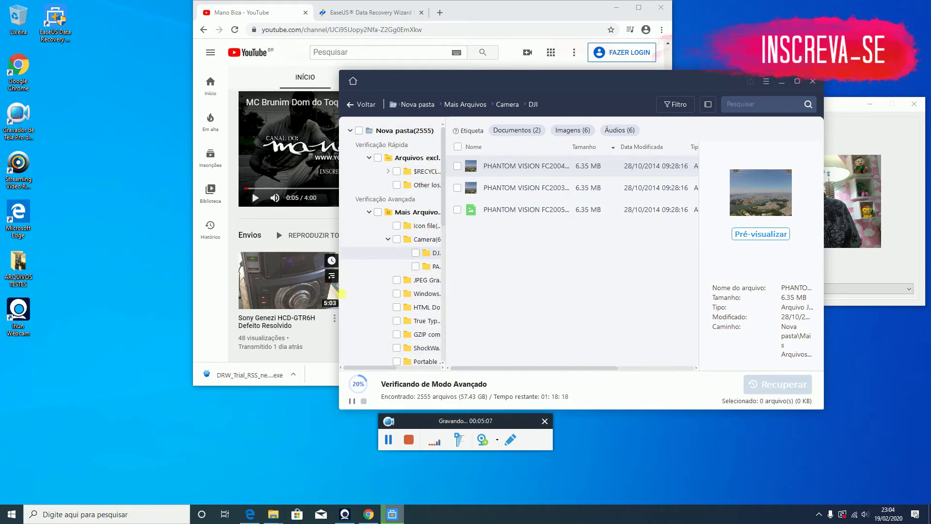
# - Filter the scan results to show only Arquivos Recentes
pyautogui.click(668, 108)
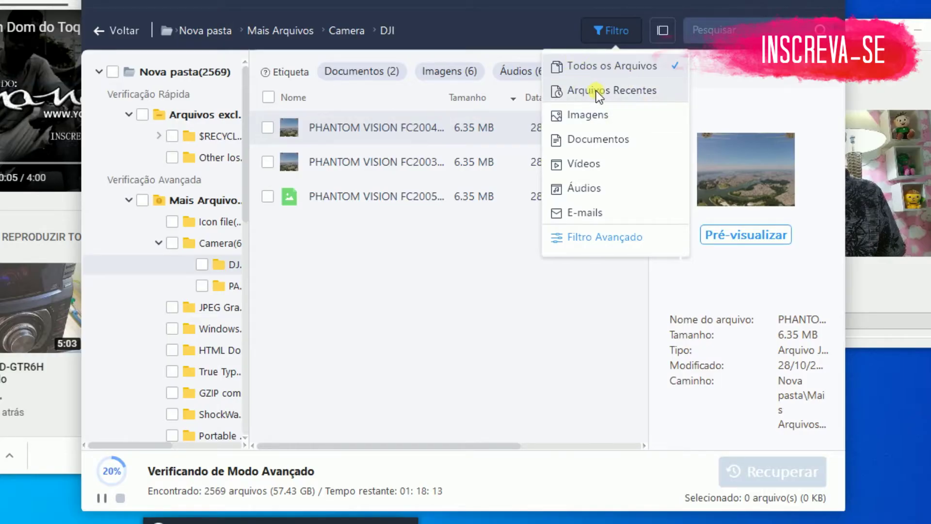
pyautogui.click(603, 91)
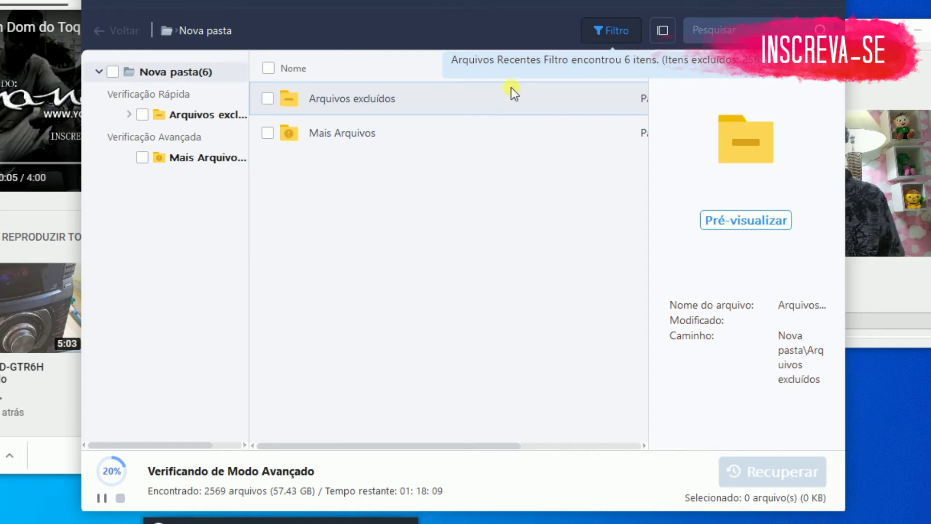
pyautogui.click(615, 35)
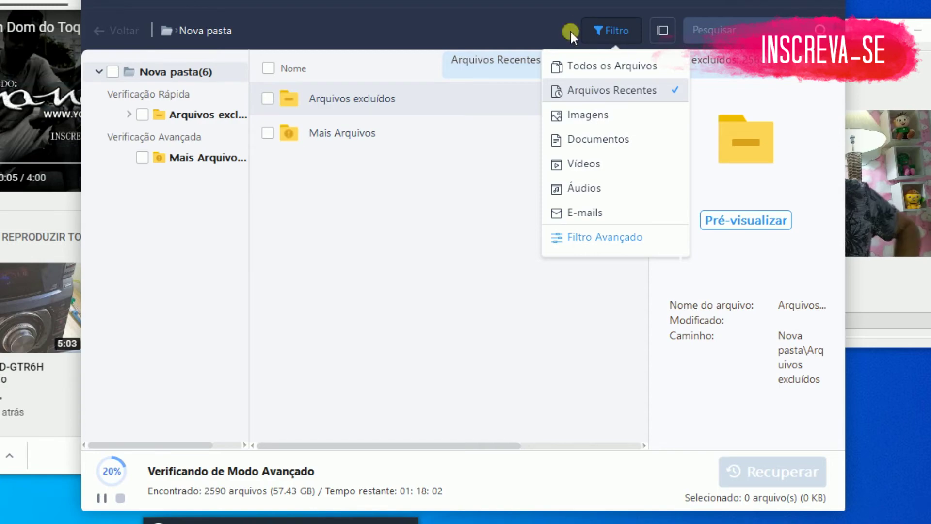
pyautogui.moveTo(585, 1); pyautogui.dragTo(203, 0)
pyautogui.click(236, 15)
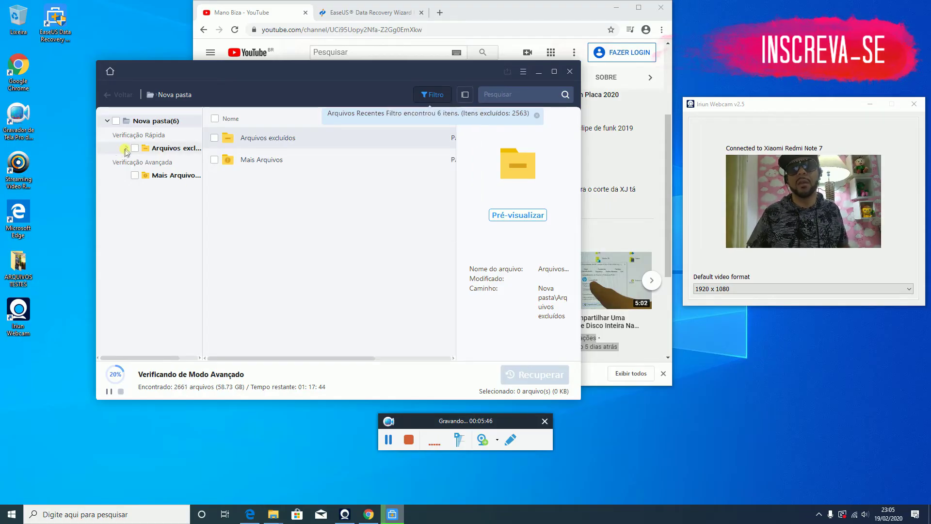
# - Pause the advanced scan and open the ARQUIVOS TESTES folder inside $RECYCLE.BIN under Arquivos excluídos
pyautogui.click(159, 148)
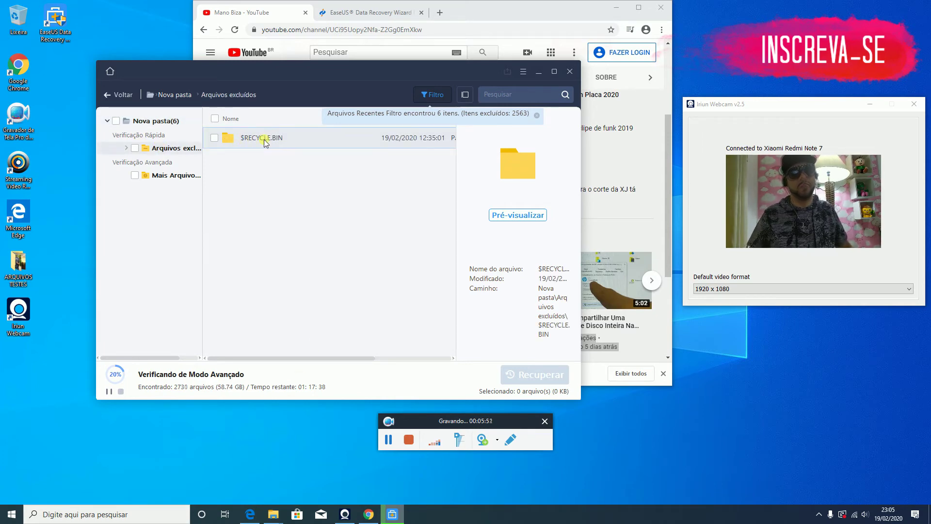
pyautogui.moveTo(285, 92); pyautogui.dragTo(482, 73)
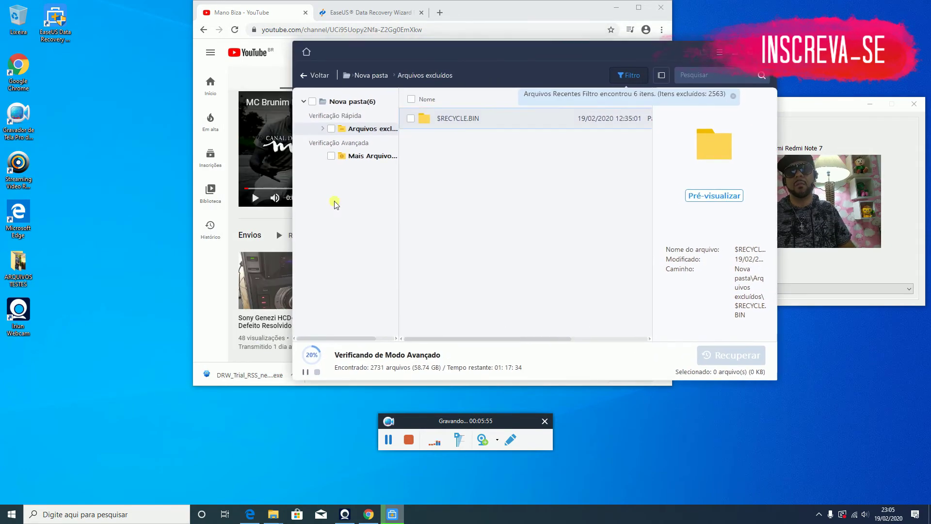
pyautogui.click(305, 372)
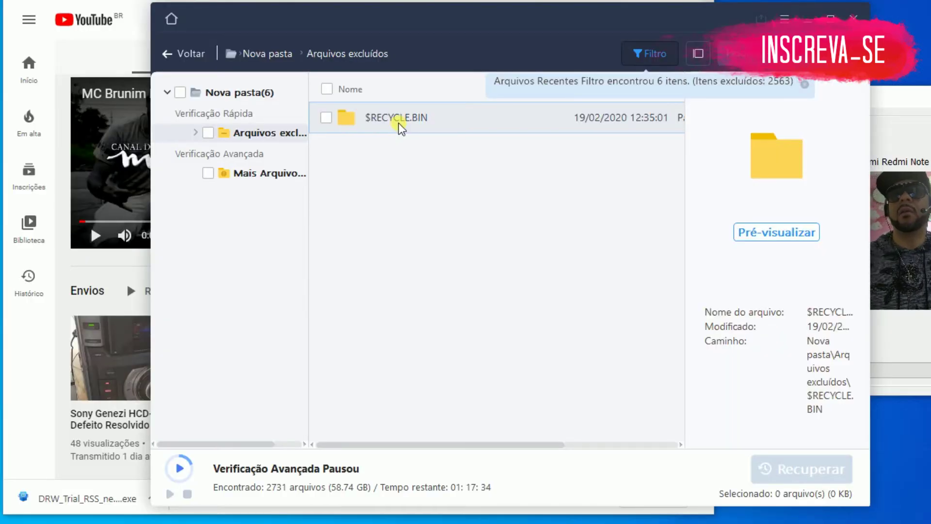
pyautogui.doubleClick(399, 126)
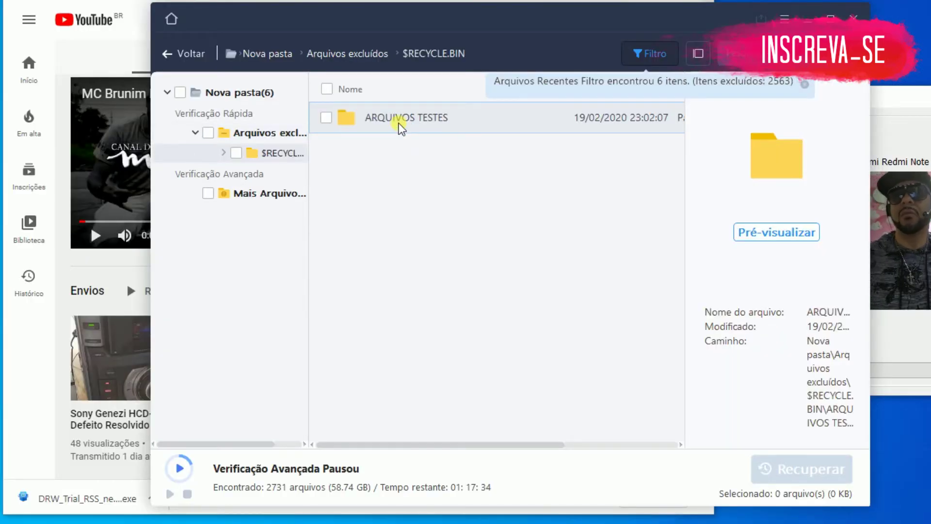
pyautogui.doubleClick(370, 119)
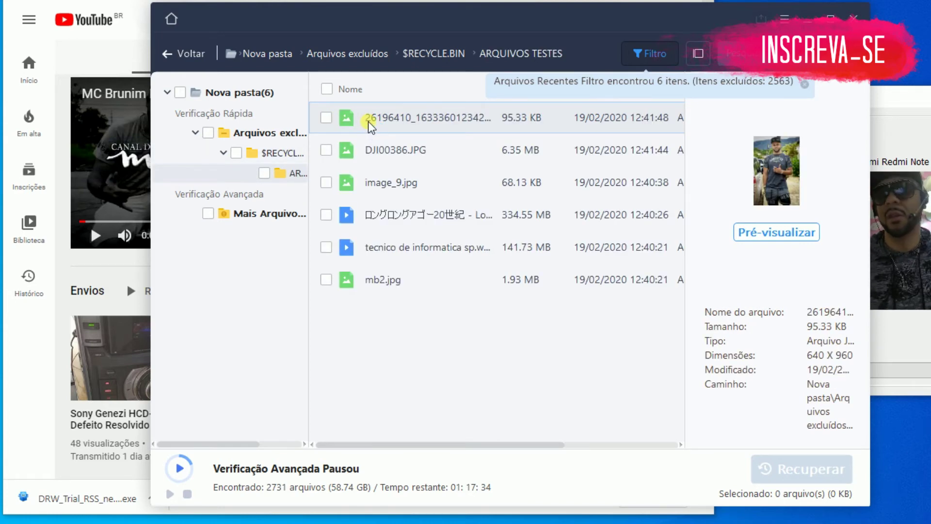
# - Preview the first photo in ARQUIVOS TESTES, close the preview, and show the folder's files as large icons
pyautogui.click(781, 234)
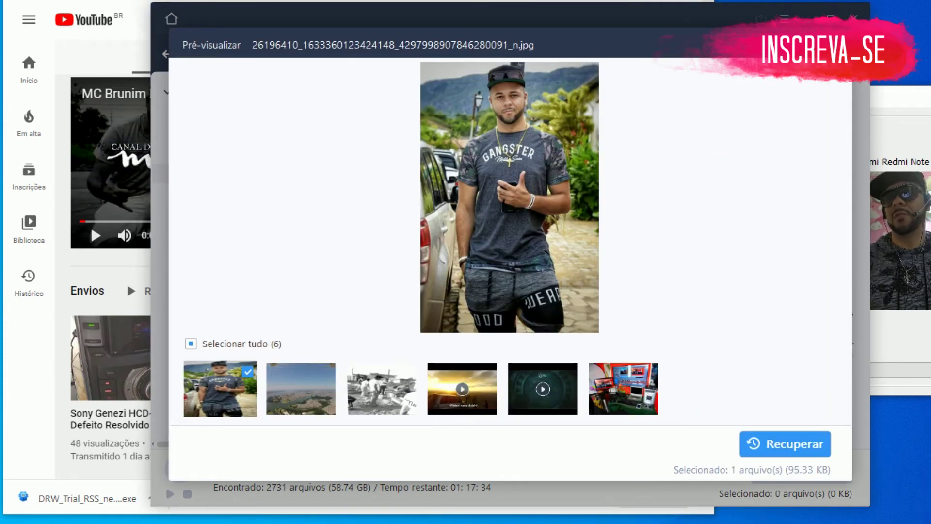
pyautogui.press('Escape')
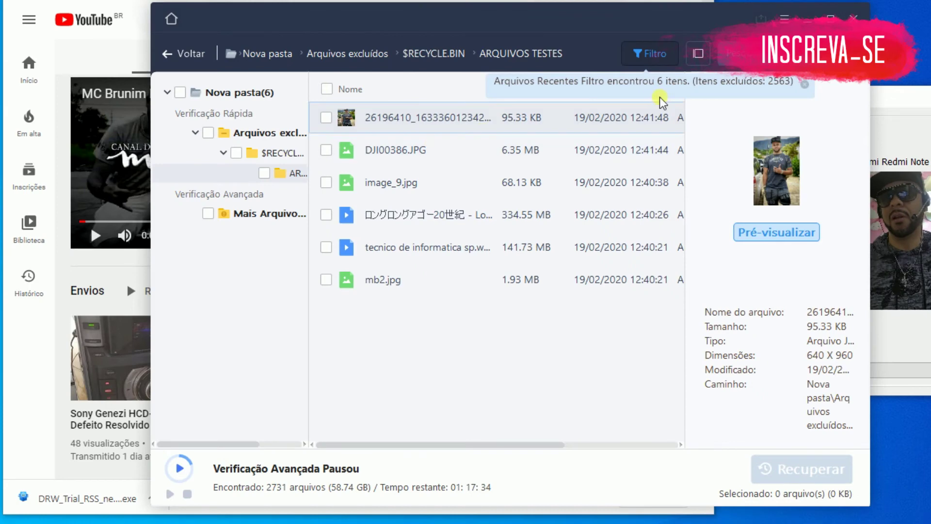
pyautogui.click(632, 53)
pyautogui.click(694, 53)
pyautogui.click(713, 108)
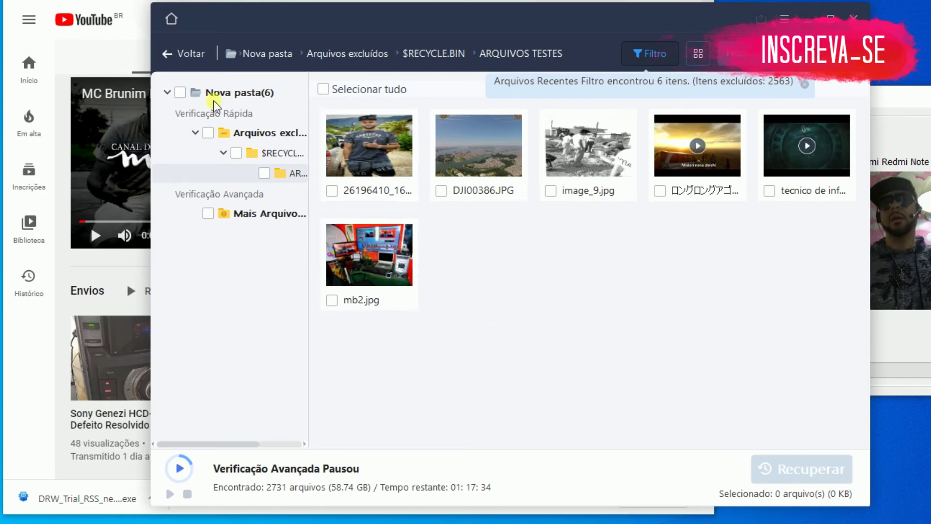
# - Go back to $RECYCLE.BIN, select the whole ARQUIVOS TESTES folder and recover it to the Área de Trabalho
pyautogui.click(165, 55)
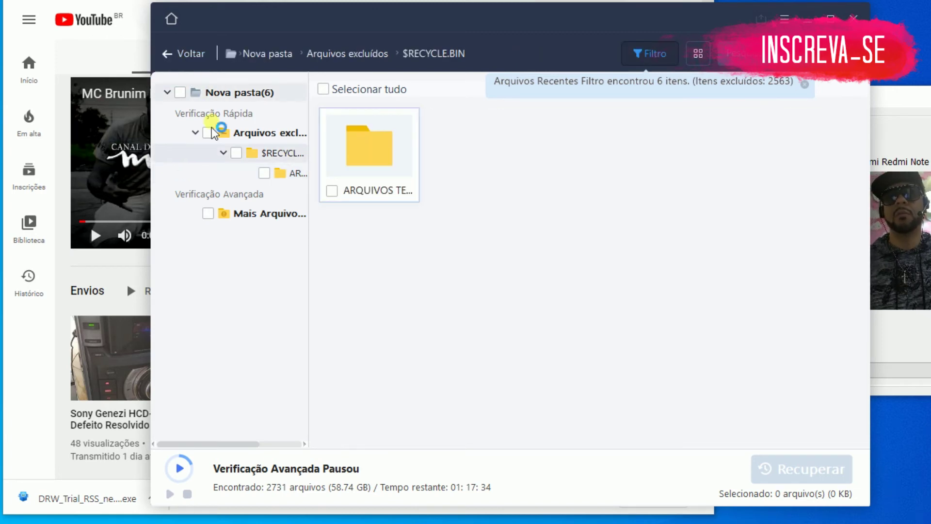
pyautogui.click(331, 191)
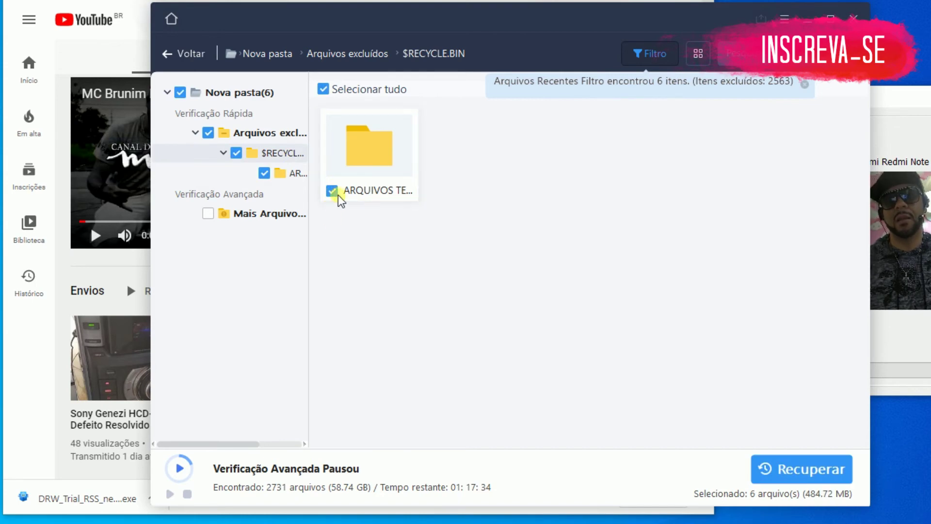
pyautogui.click(807, 469)
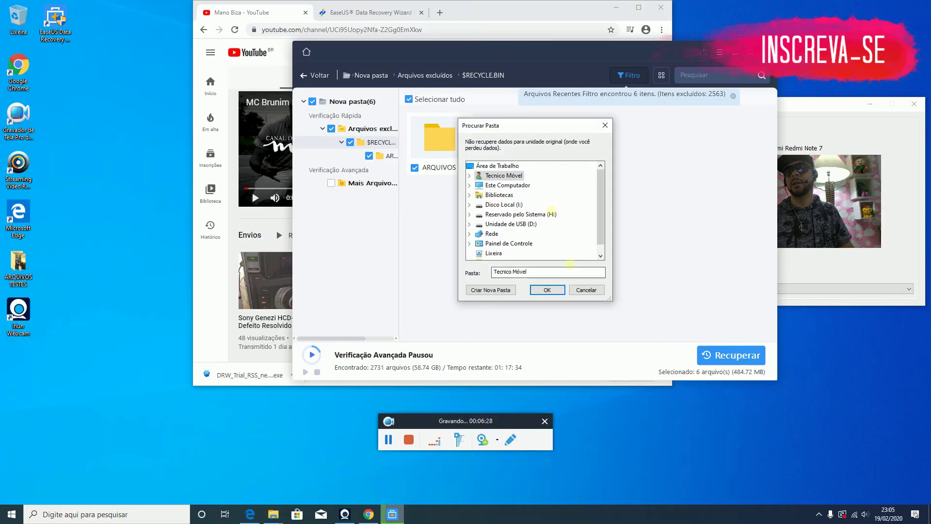
pyautogui.click(489, 166)
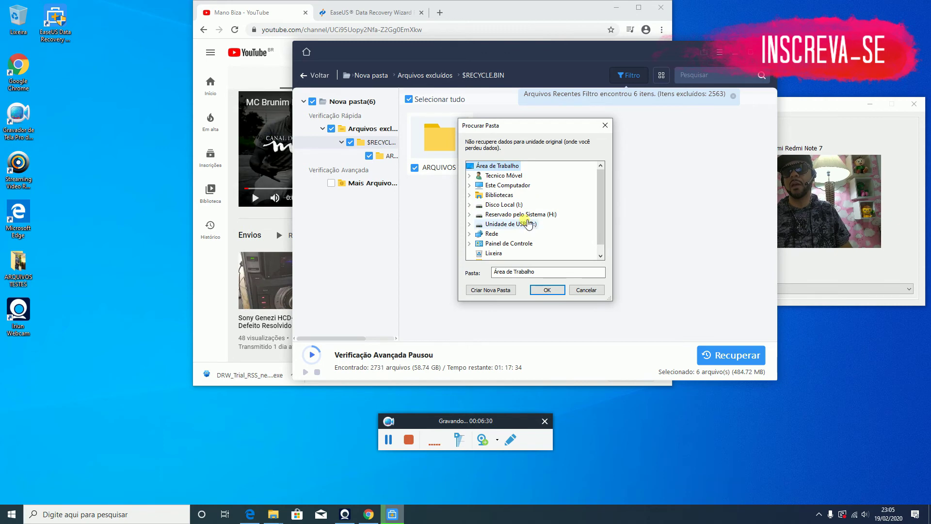
pyautogui.click(548, 289)
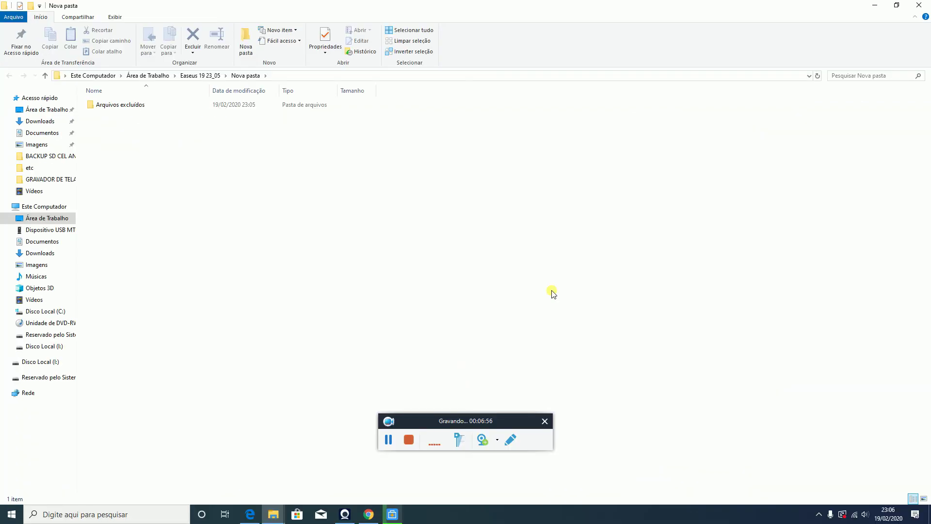
# - In File Explorer, open the recovered ARQUIVOS TESTES folder through Arquivos excluídos and $RECYCLE.BIN, and view the DJI00386 photo
pyautogui.moveTo(443, 4); pyautogui.dragTo(560, 92)
pyautogui.doubleClick(416, 190)
pyautogui.doubleClick(420, 190)
pyautogui.doubleClick(415, 189)
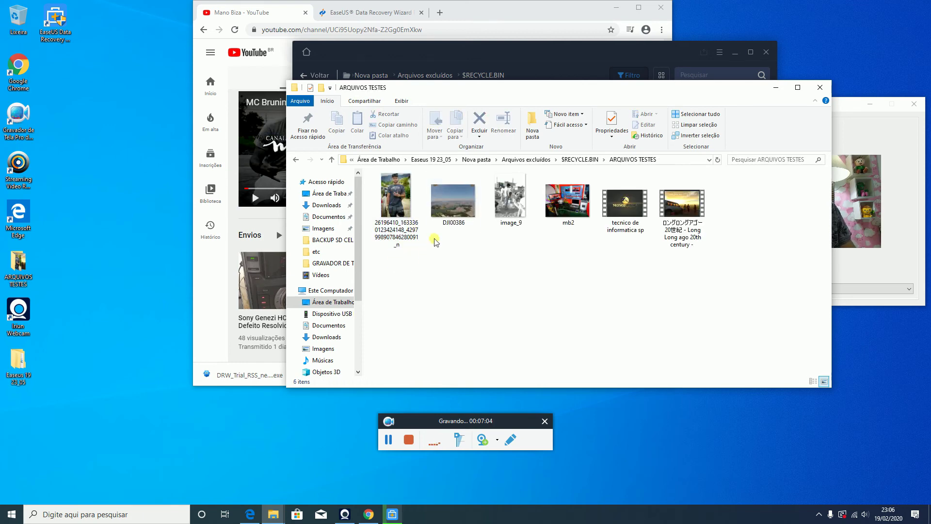
pyautogui.click(452, 200)
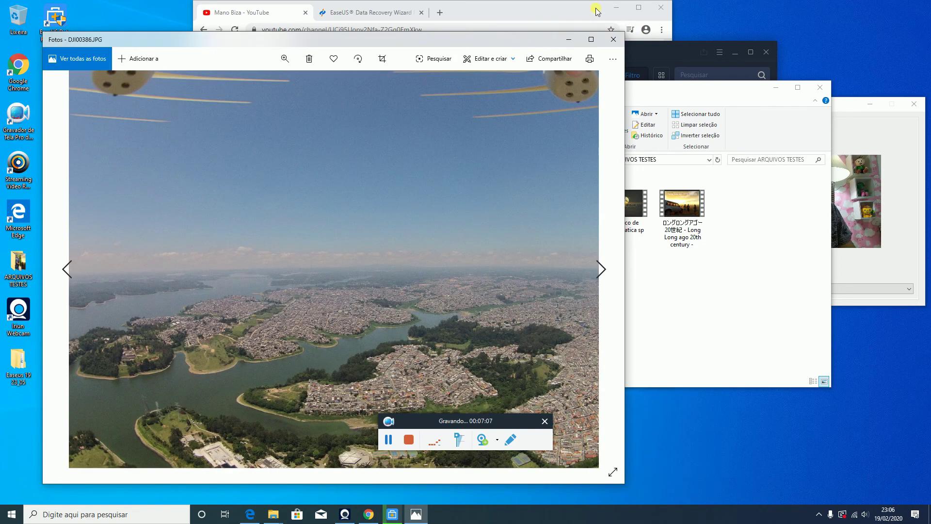
# - Switch to the EaseUS Data Recovery Wizard page in Chrome, maximize the window, and browse the EaseUS home page
pyautogui.click(450, 11)
pyautogui.click(371, 15)
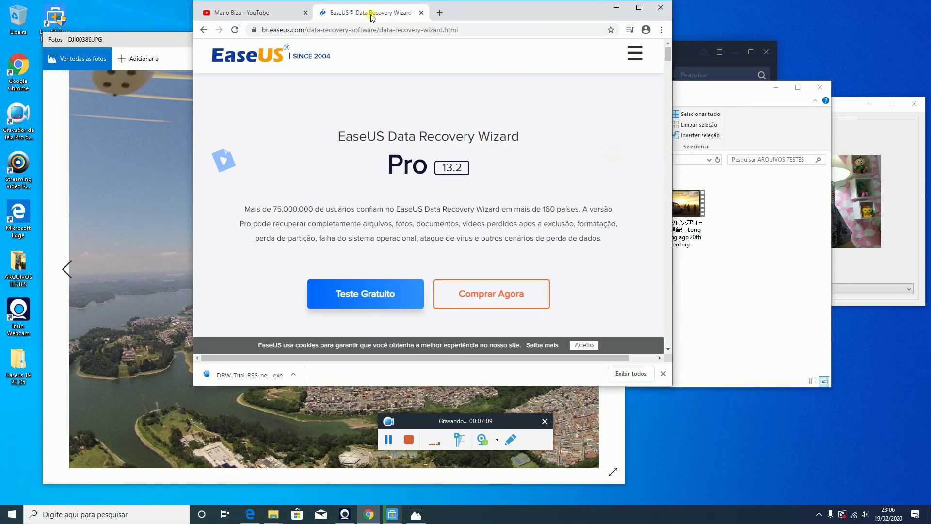
pyautogui.click(637, 8)
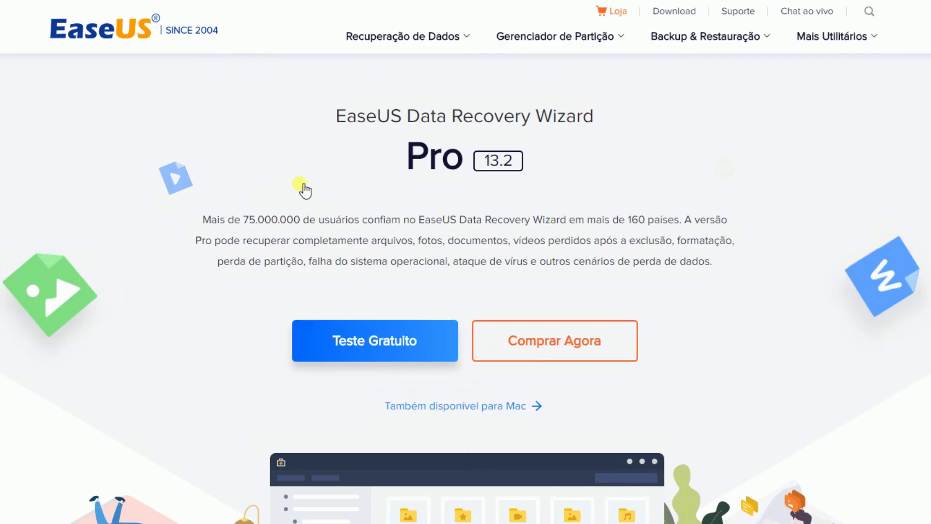
pyautogui.click(300, 184)
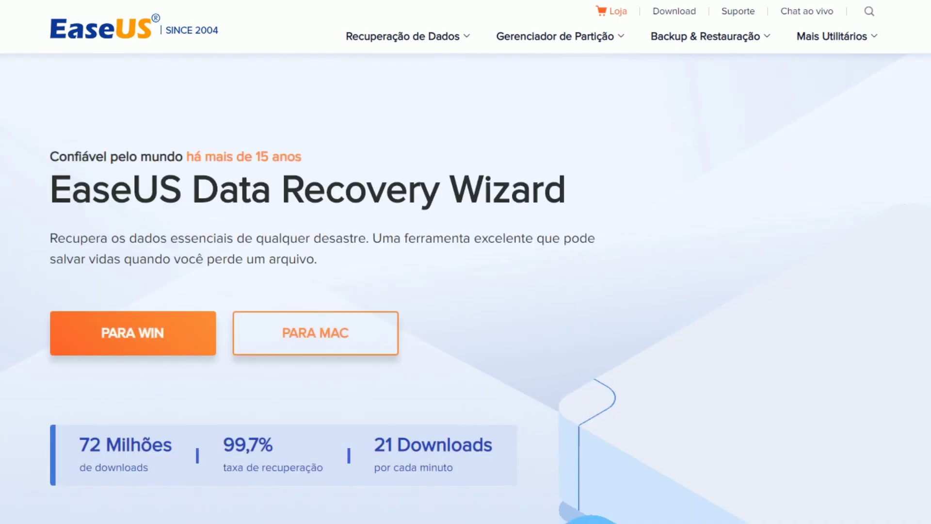
pyautogui.scroll(-7, 465, 262)
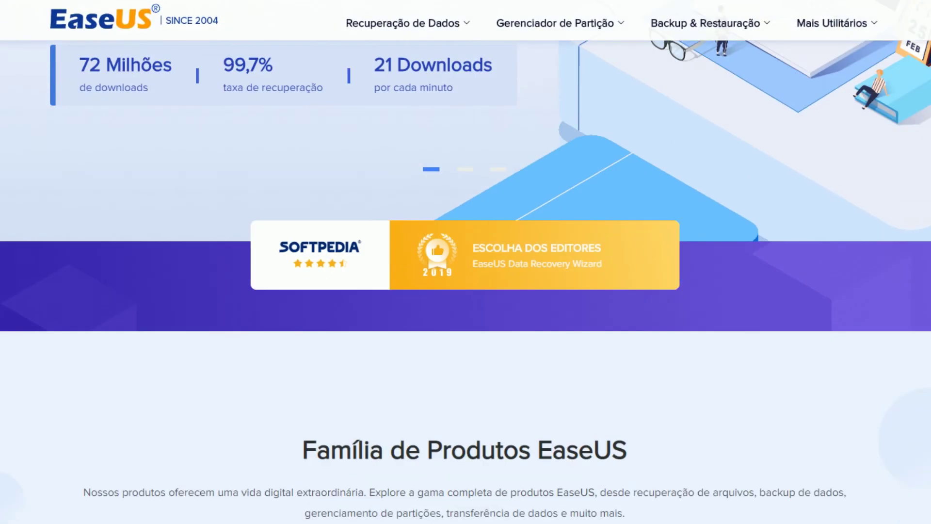
pyautogui.scroll(-3, 927, 140)
pyautogui.moveTo(927, 151); pyautogui.dragTo(920, 40)
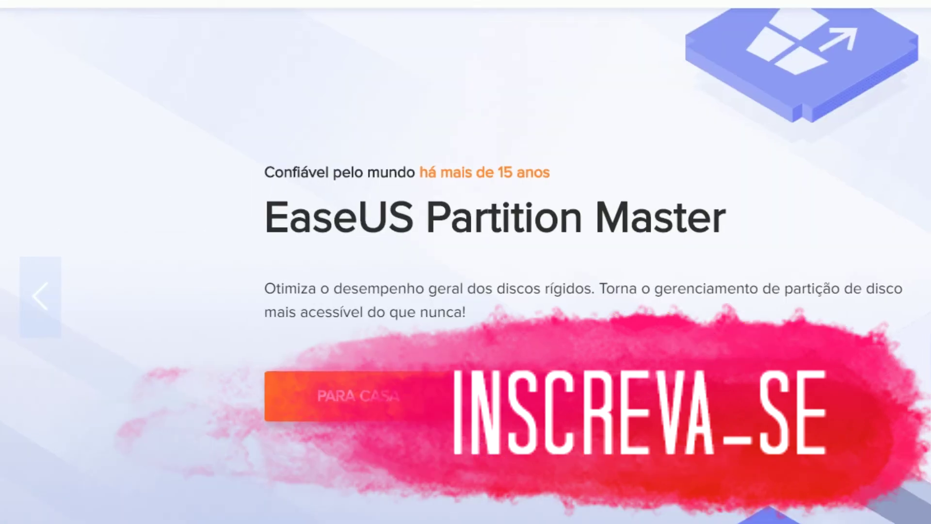